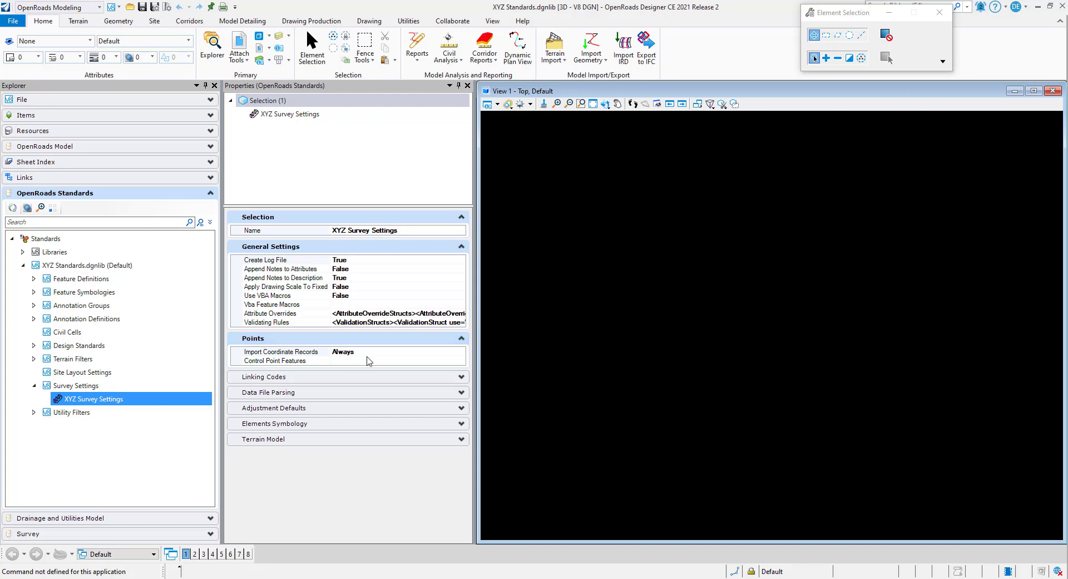
Set Import Coordinate Records in the XYZ Survey Settings to As Control by Field Code.
{"action": "left_click", "coordinate": [438, 353]}
{"action": "left_click", "coordinate": [461, 351]}
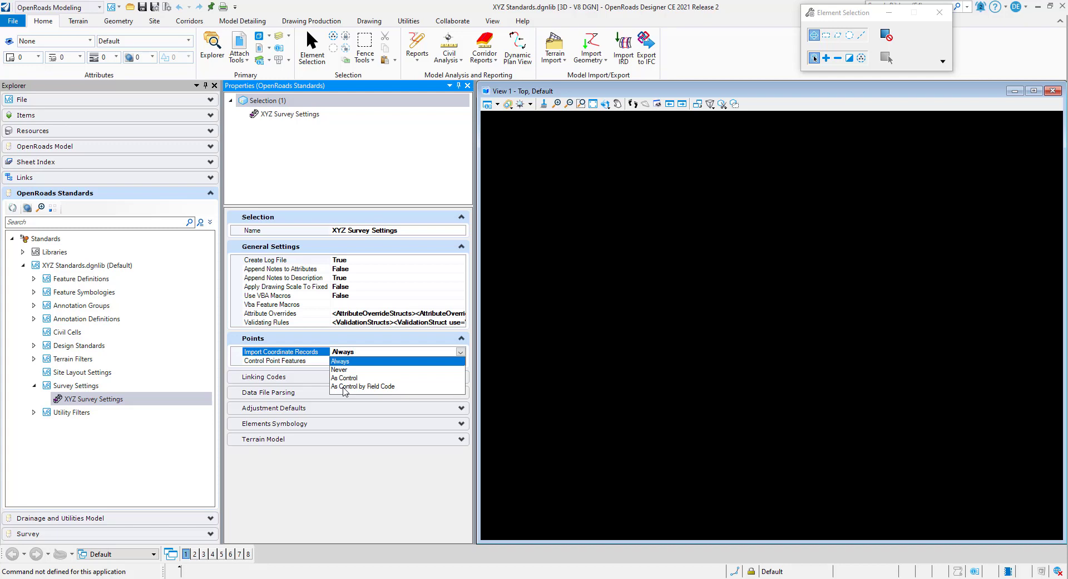
{"action": "left_click", "coordinate": [344, 386]}
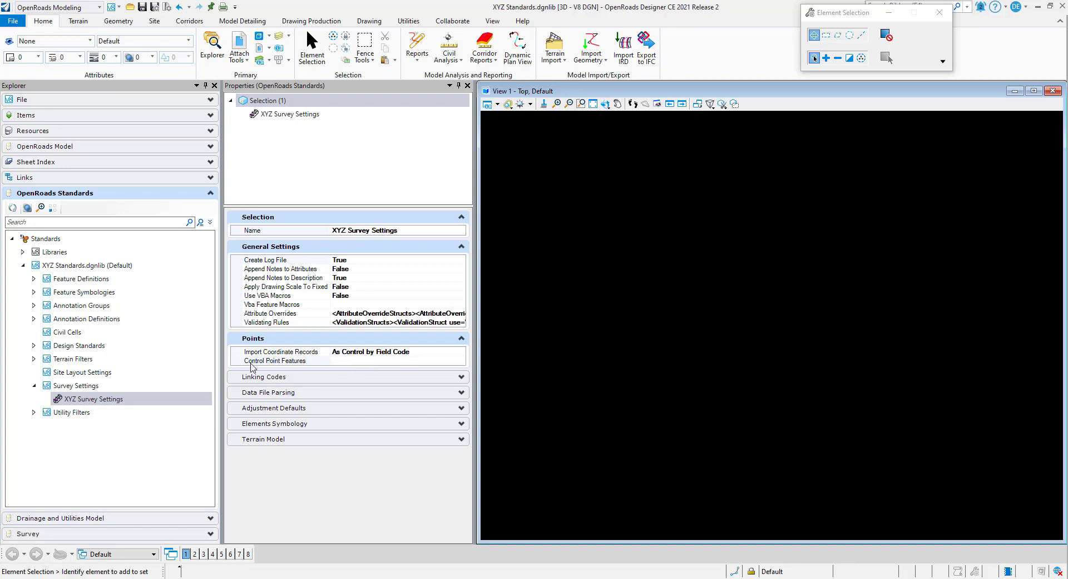
Add the field code CP to the Control Point Features list and accept it.
{"action": "left_click", "coordinate": [338, 362]}
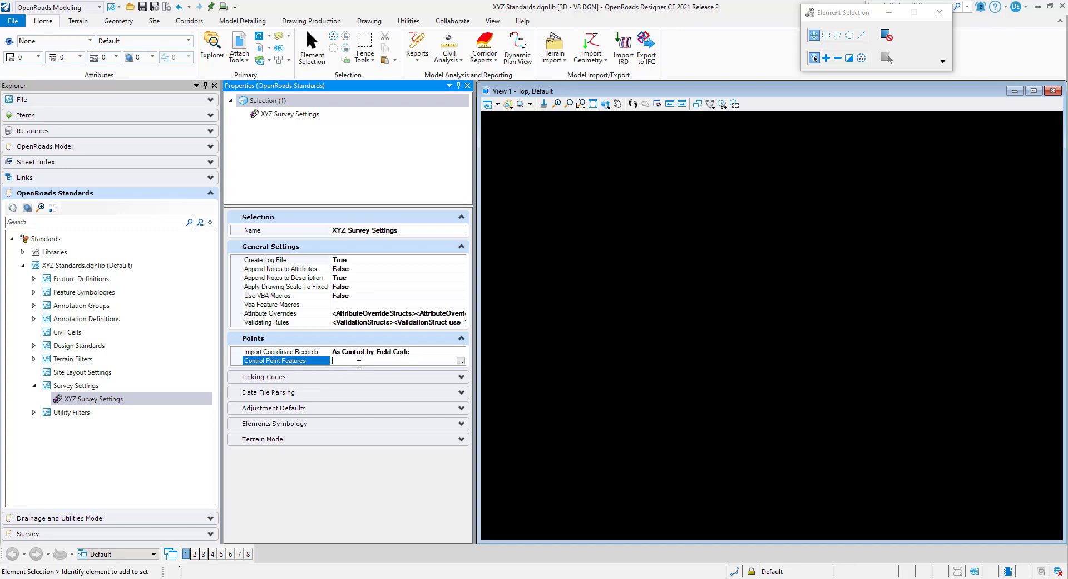
{"action": "left_click", "coordinate": [460, 361]}
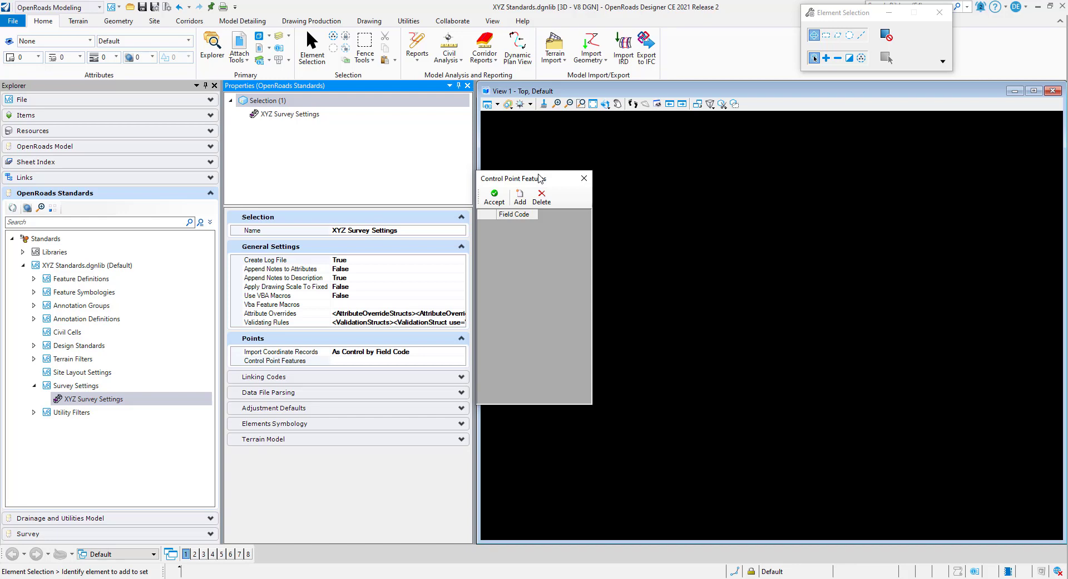
{"action": "left_click", "coordinate": [520, 197]}
{"action": "type", "text": "CP"}
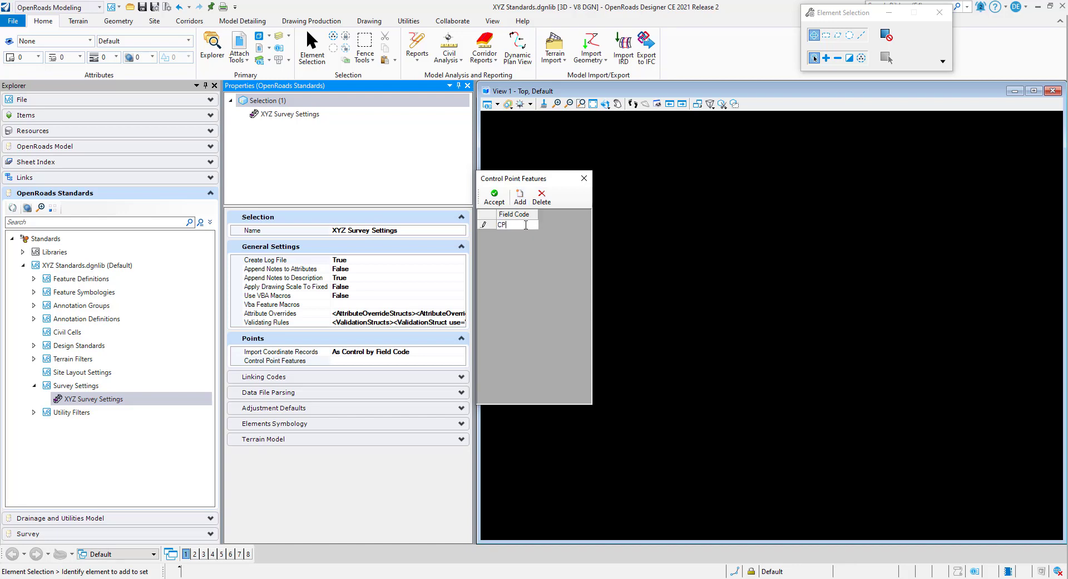
{"action": "left_click", "coordinate": [488, 223]}
{"action": "left_click", "coordinate": [489, 204]}
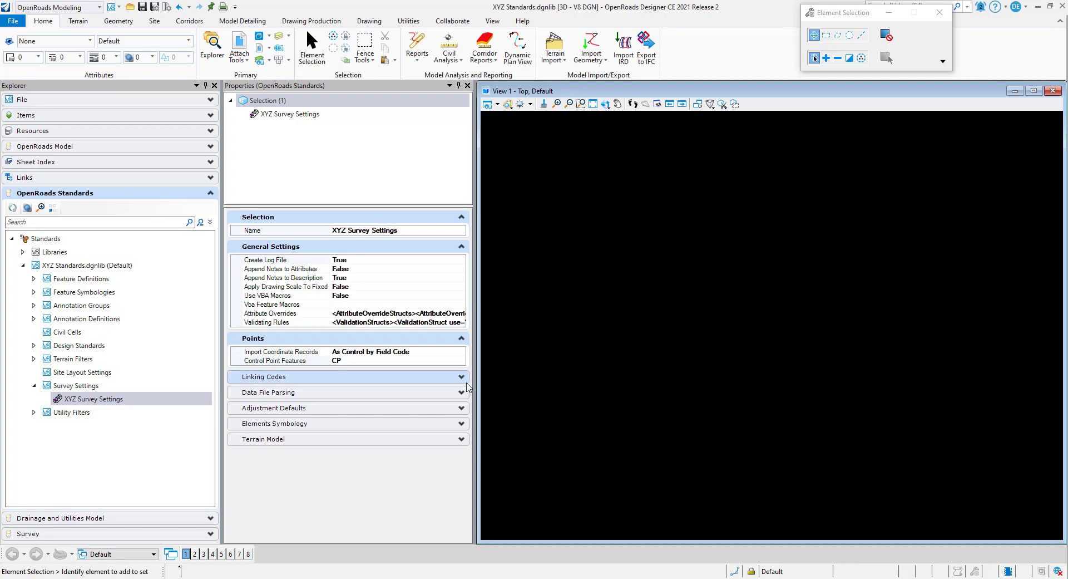
Review the Link Codes table and the available Link Code Position options in the Linking Codes settings.
{"action": "left_click", "coordinate": [436, 381]}
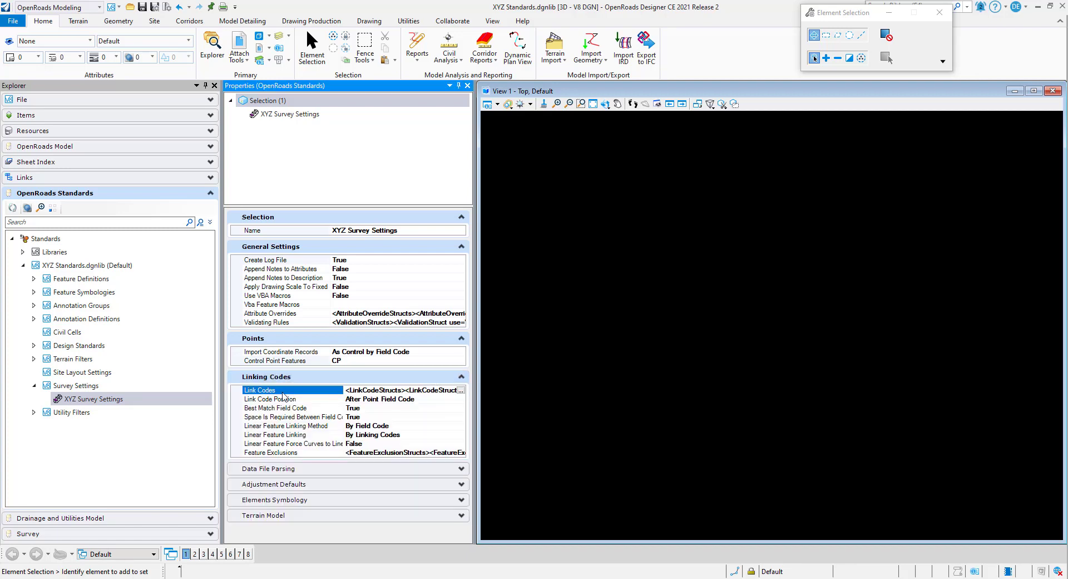
{"action": "left_click", "coordinate": [460, 390]}
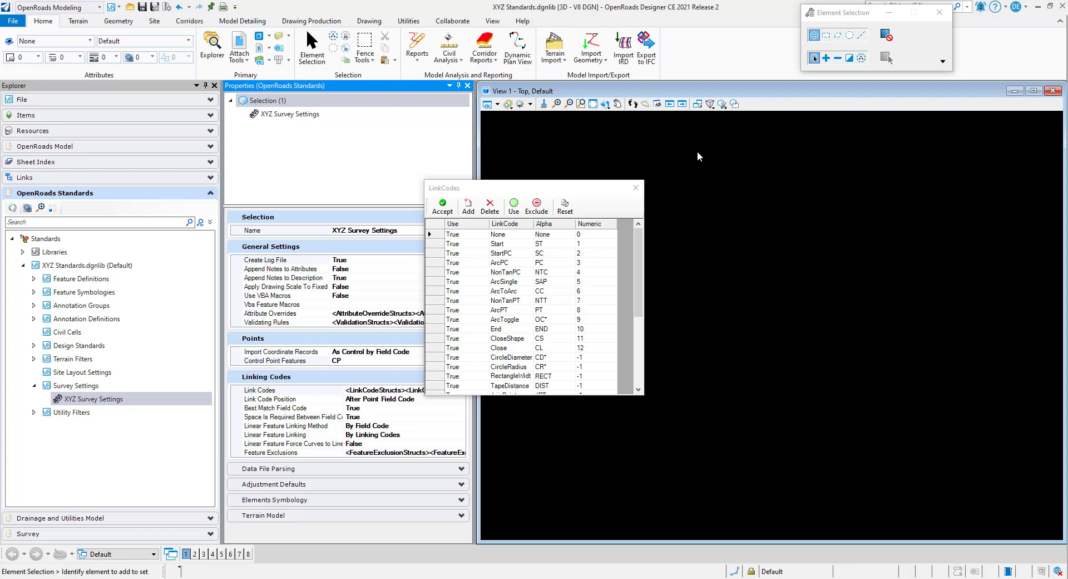
{"action": "left_click", "coordinate": [442, 207]}
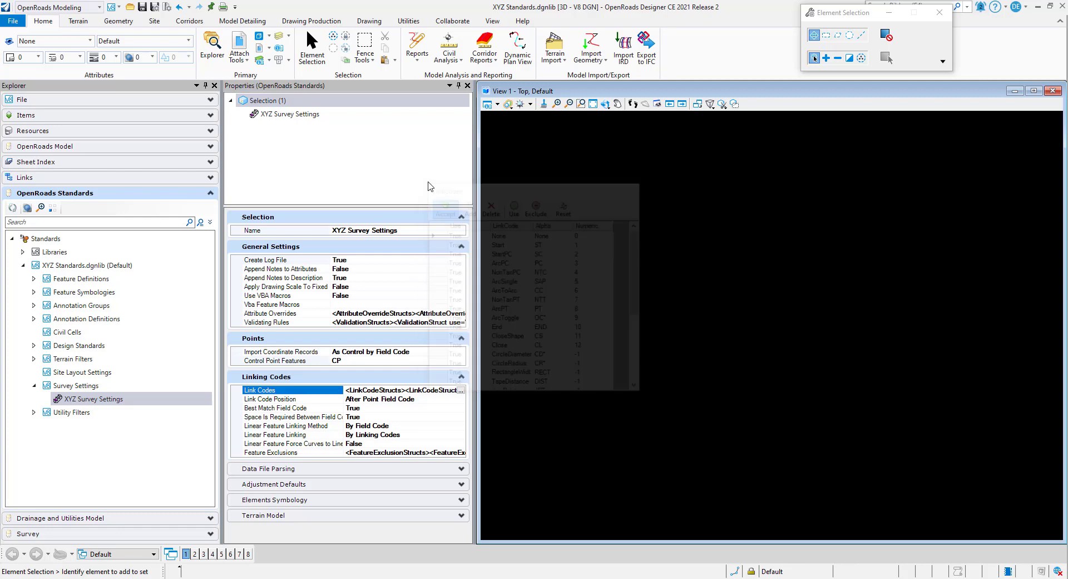
{"action": "left_click", "coordinate": [321, 400]}
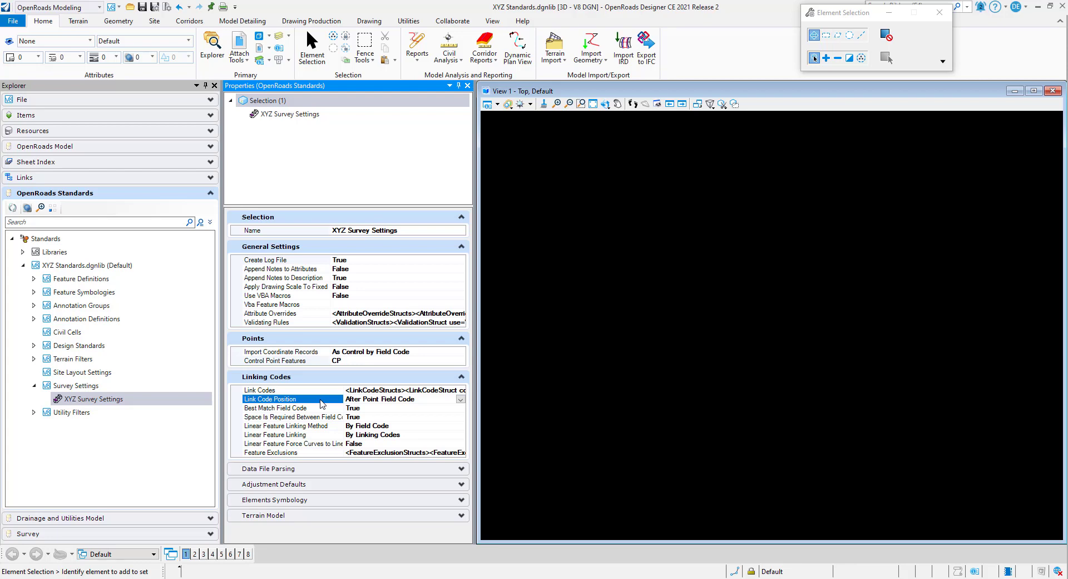
{"action": "left_click", "coordinate": [460, 400]}
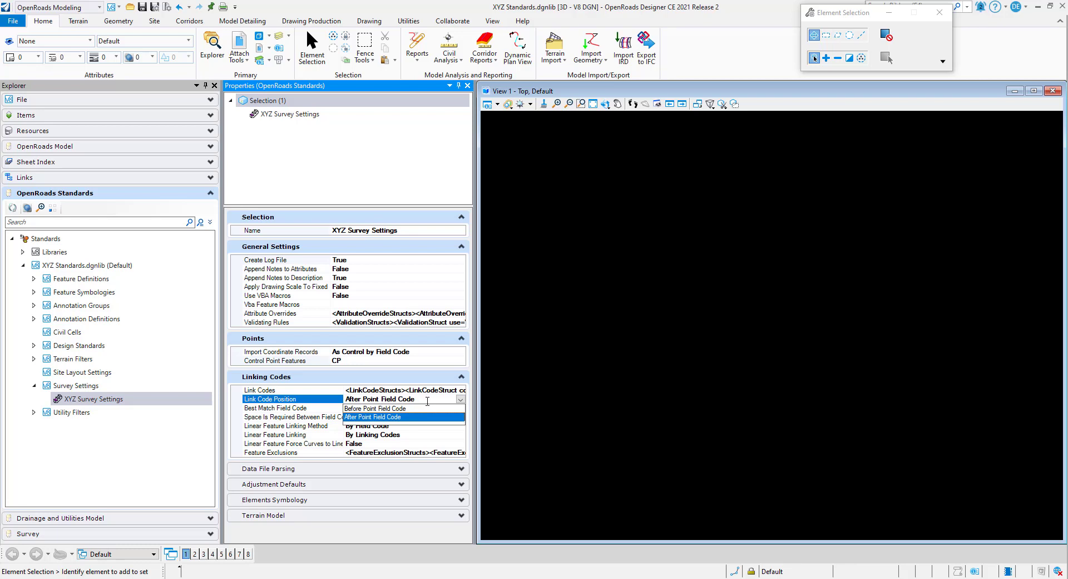
{"action": "left_click", "coordinate": [426, 397]}
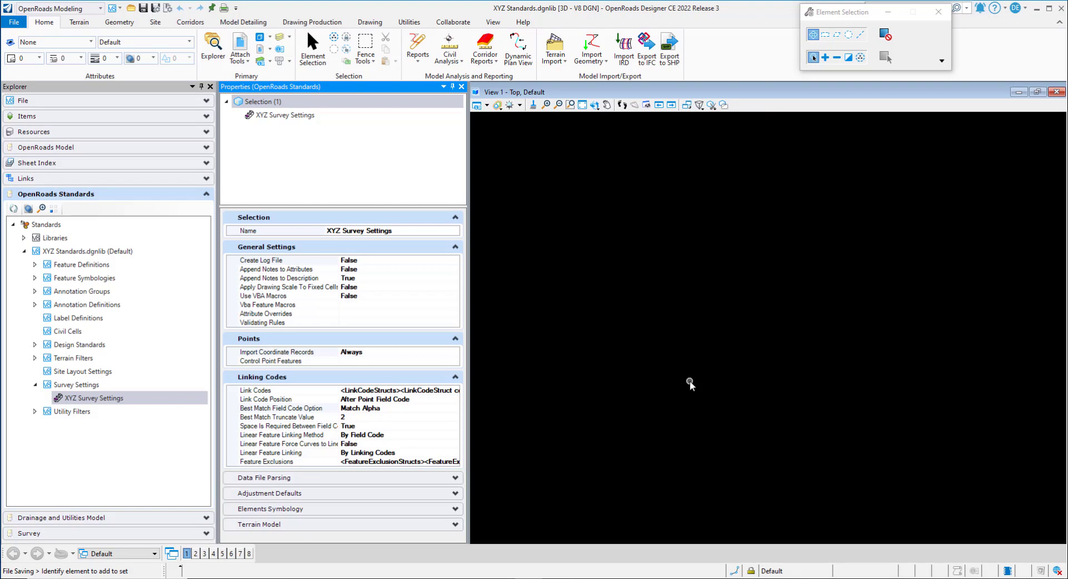
Check the Best Match Field Code Option and the alpha code of the Edge of Pavement (Exist.) feature definition.
{"action": "left_click", "coordinate": [322, 410]}
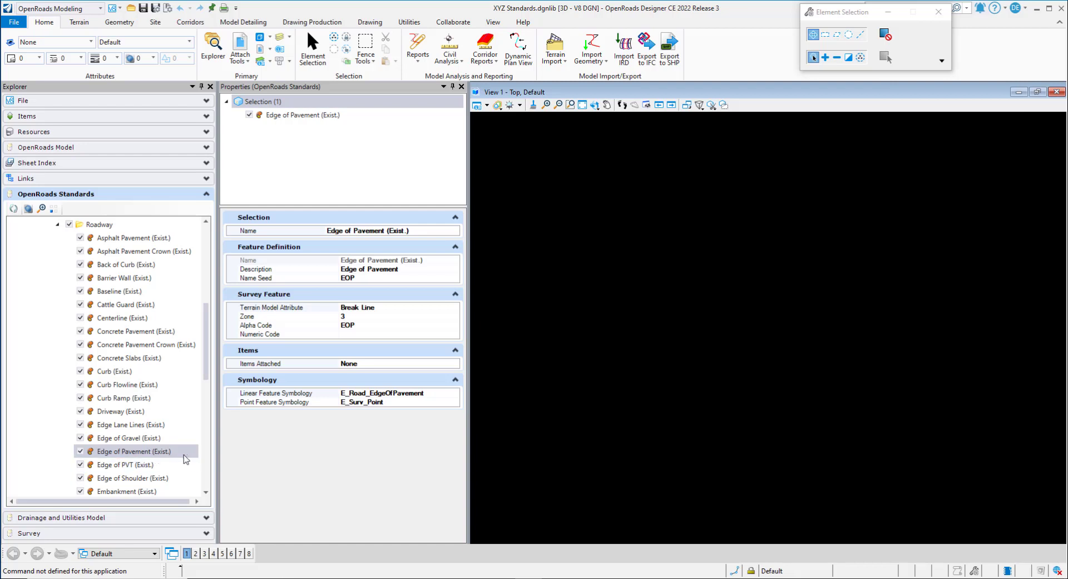
{"action": "left_click", "coordinate": [359, 326]}
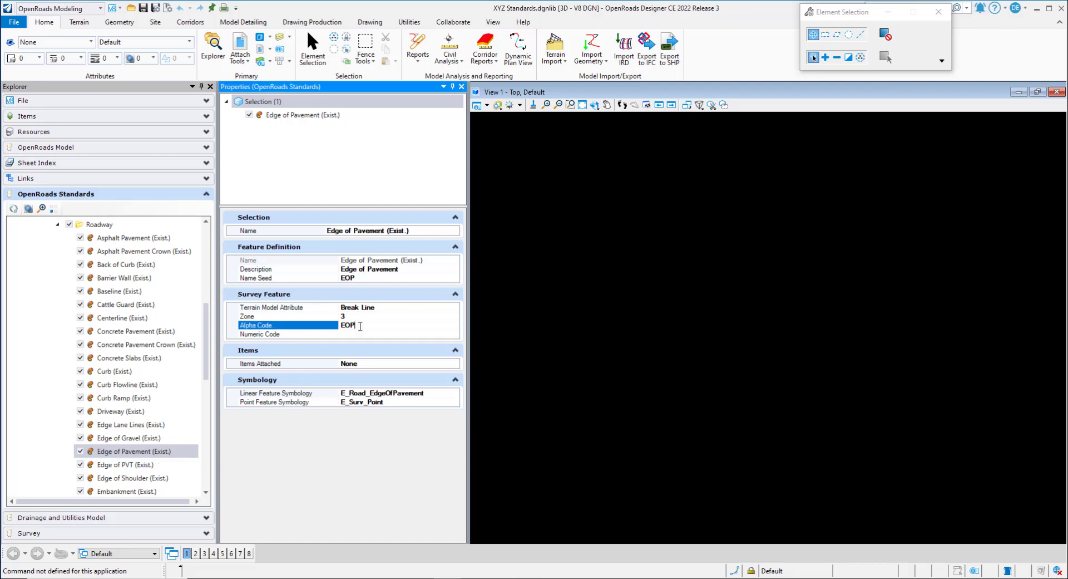
{"action": "left_click", "coordinate": [383, 309]}
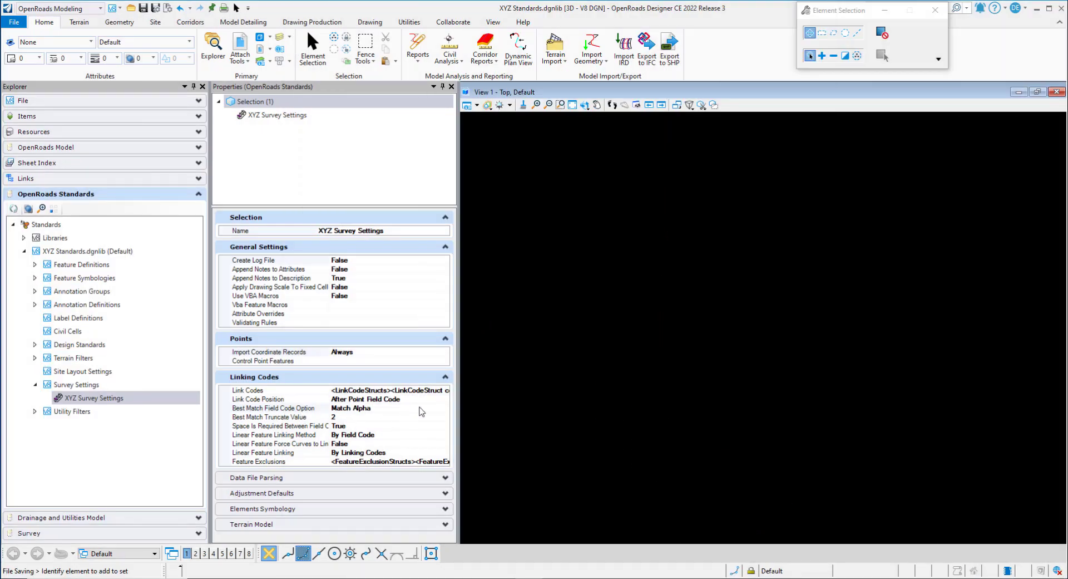
Set the Best Match Field Code Option of the XYZ Survey Settings to Match Exact.
{"action": "left_click", "coordinate": [443, 414]}
{"action": "left_click", "coordinate": [444, 410]}
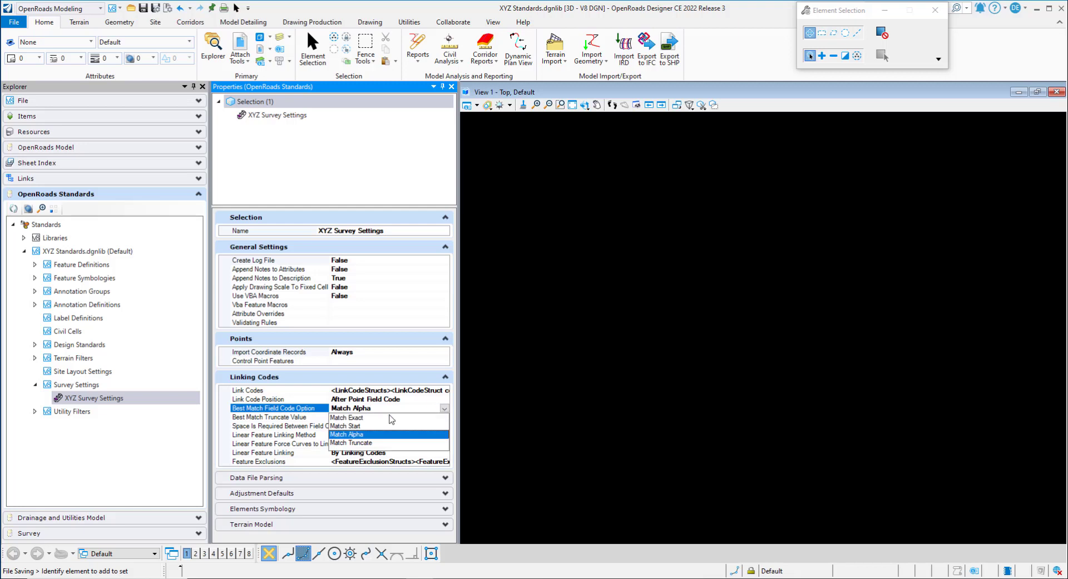
{"action": "left_click", "coordinate": [354, 418]}
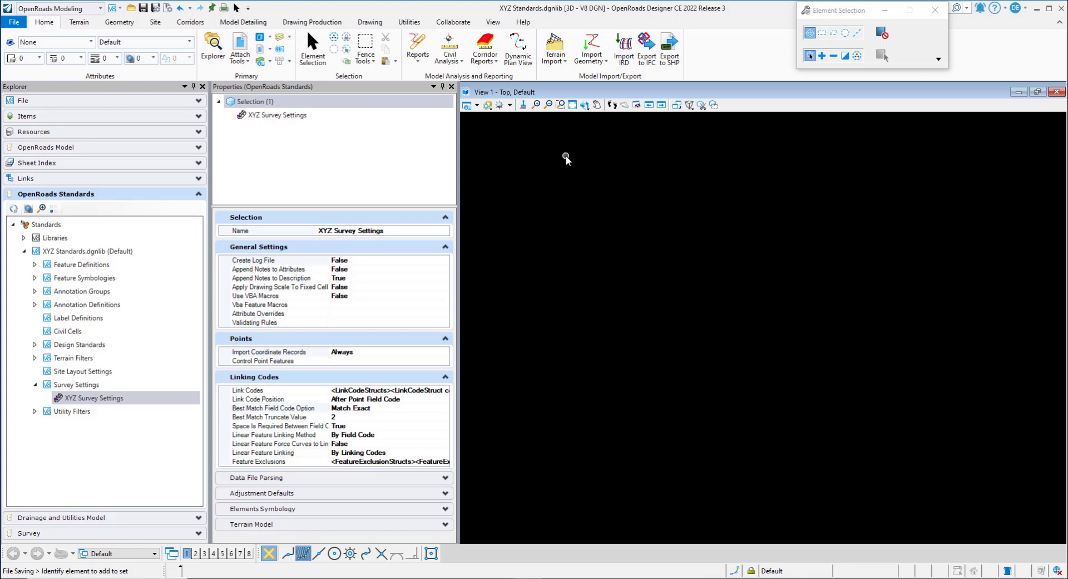
Change the Best Match Field Code Option to Match Start.
{"action": "left_click", "coordinate": [445, 409]}
{"action": "left_click", "coordinate": [444, 408]}
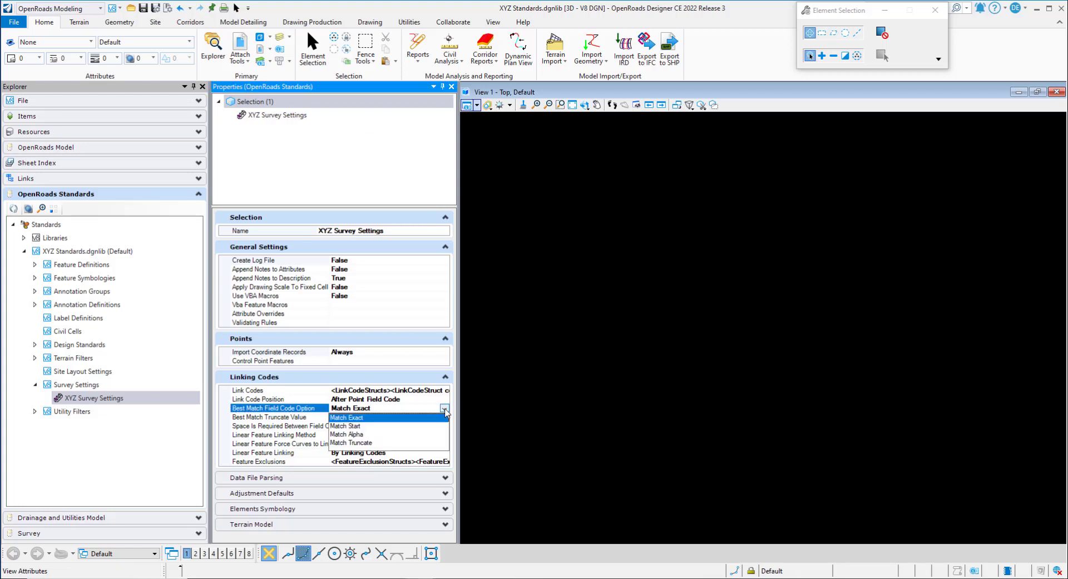
{"action": "left_click", "coordinate": [356, 426]}
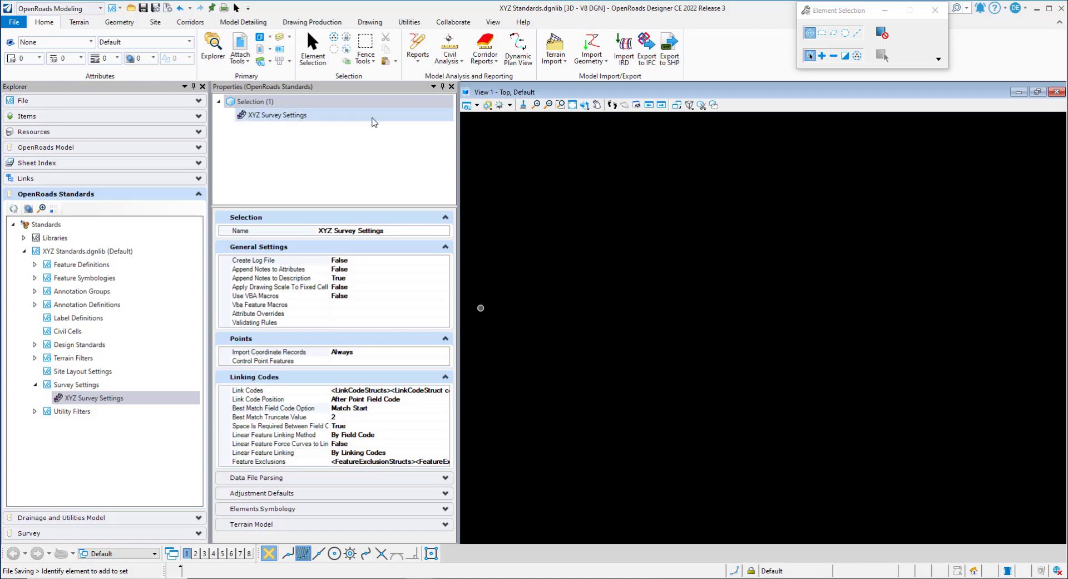
Set the Best Match Field Code Option to Match Alpha and save the settings.
{"action": "left_click", "coordinate": [443, 409]}
{"action": "left_click", "coordinate": [445, 408]}
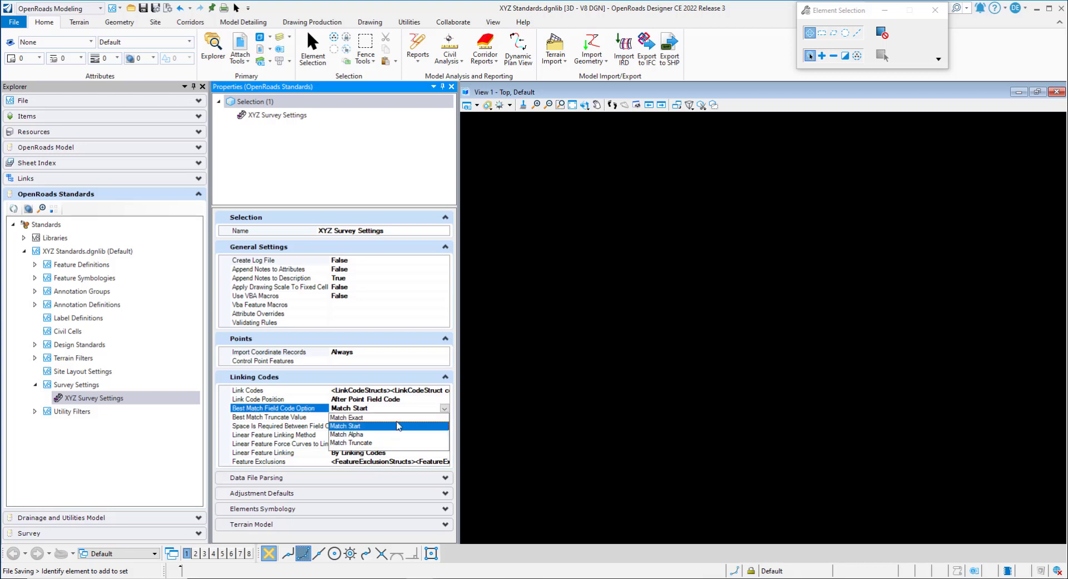
{"action": "left_click", "coordinate": [359, 434]}
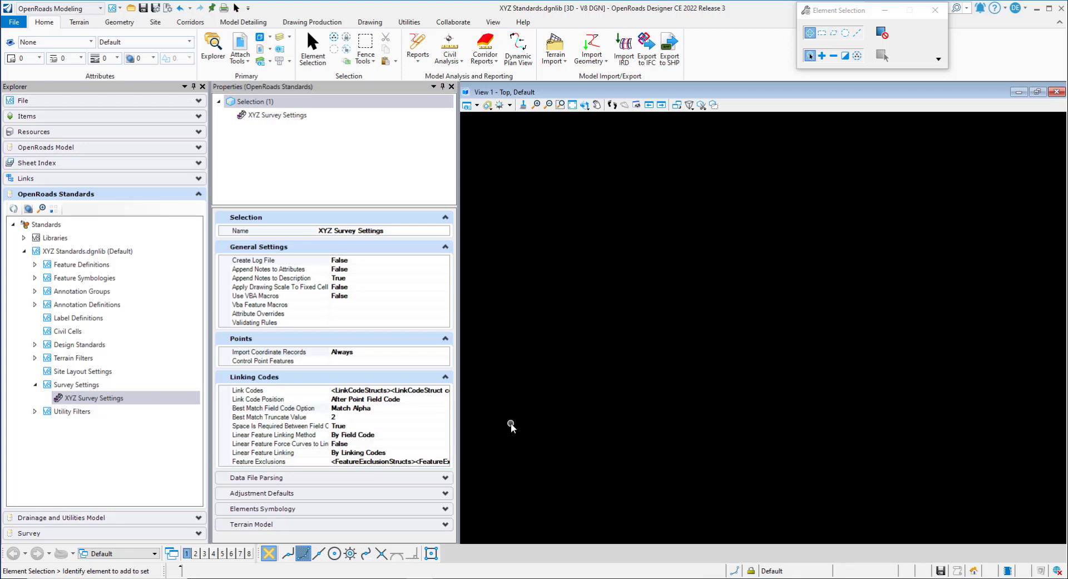
{"action": "key", "text": "ctrl+s"}
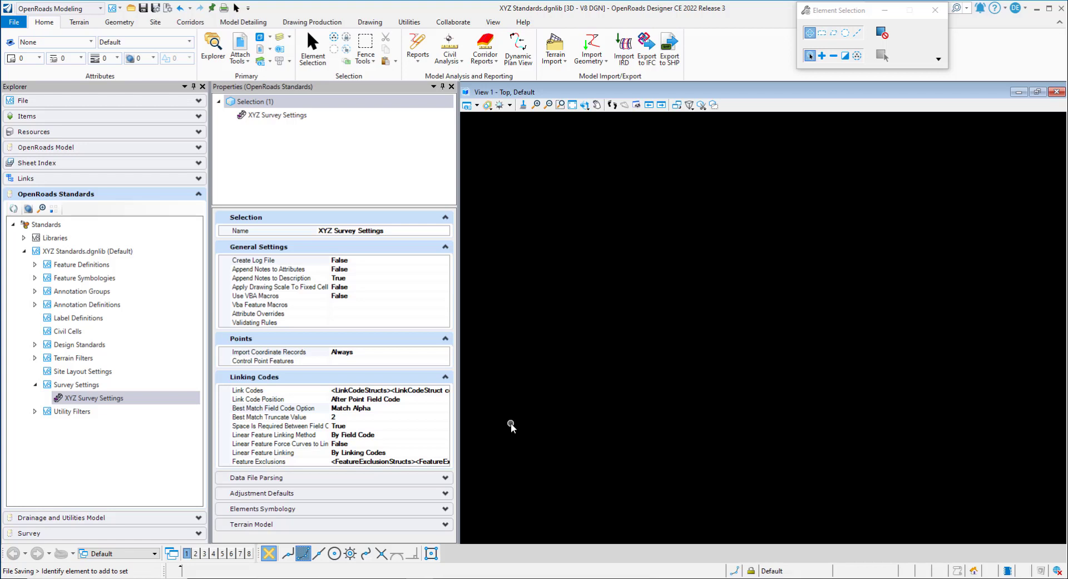
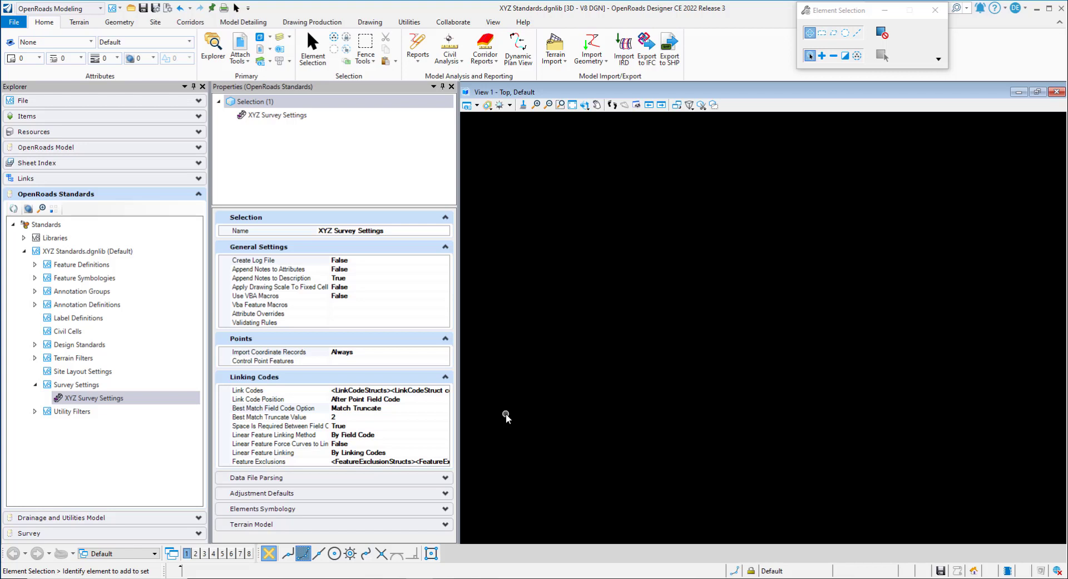
{"action": "key", "text": "ctrl+s"}
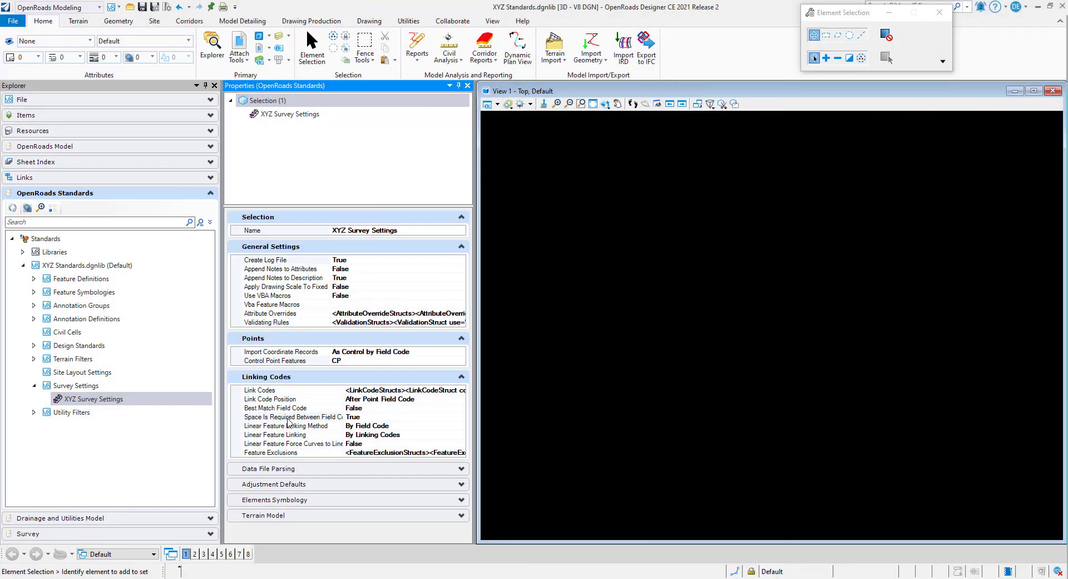
Widen the property name column to read Space Is Required Between Field Code And Link Code in full, and check that setting.
{"action": "left_click", "coordinate": [288, 418]}
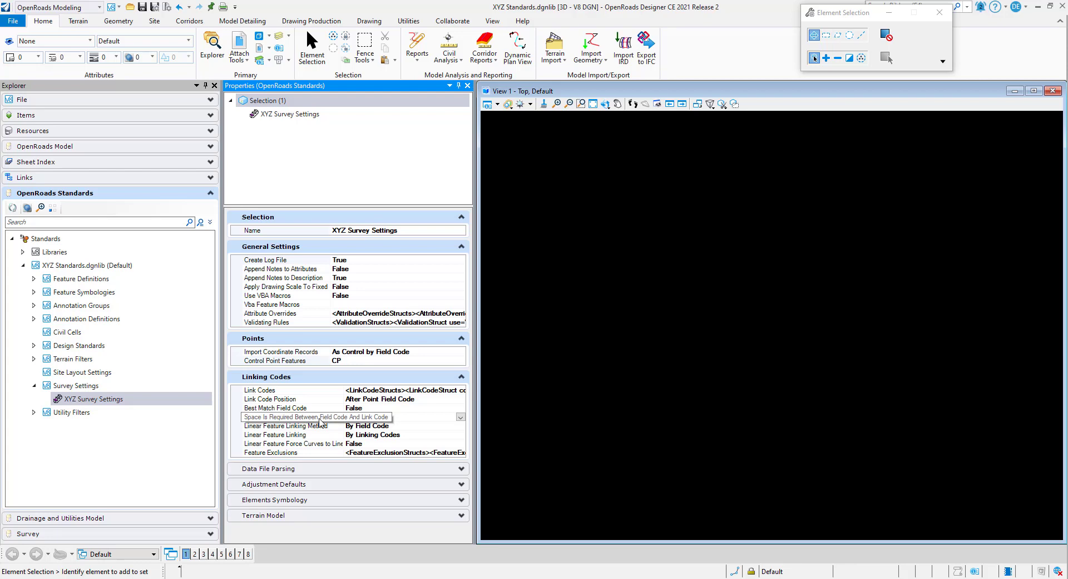
{"action": "left_click_drag", "start_coordinate": [343, 396], "coordinate": [409, 408]}
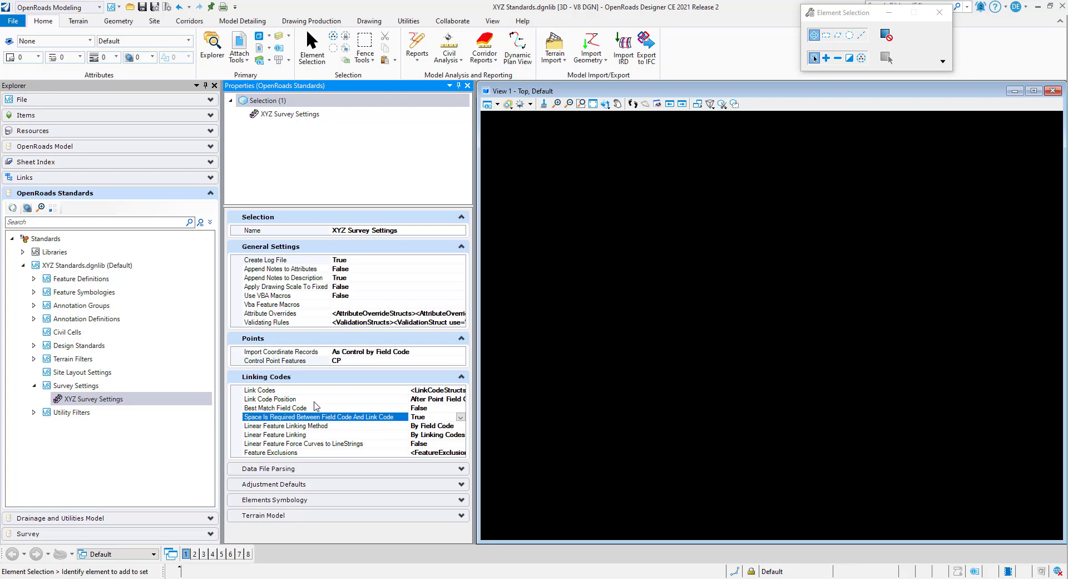
{"action": "left_click", "coordinate": [460, 417]}
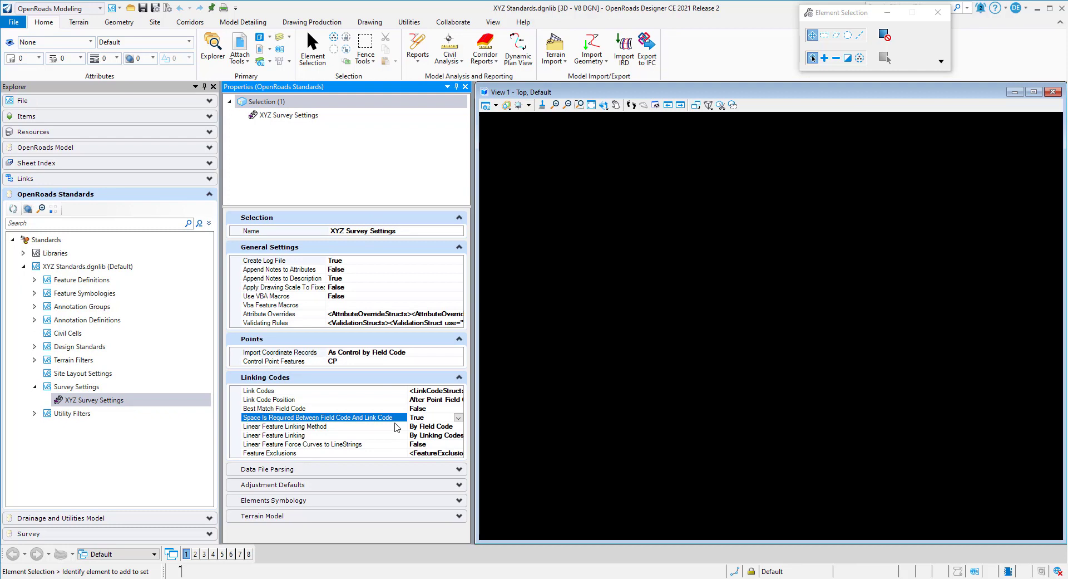
Examine the options for Linear Feature Linking Method and Linear Feature Linking, plus the Force Curves to LineStrings and Feature Exclusions settings.
{"action": "left_click", "coordinate": [386, 426]}
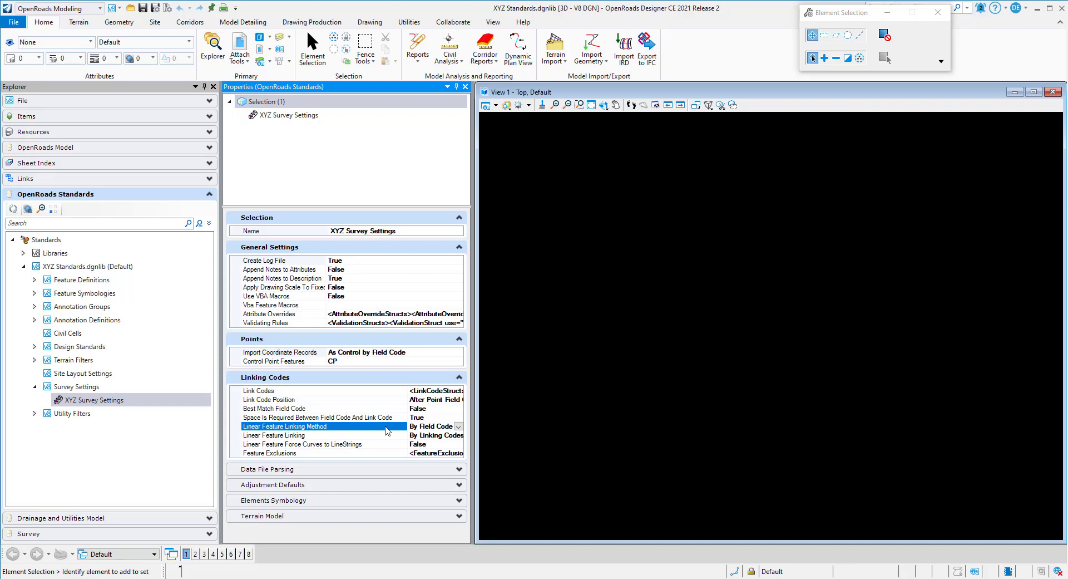
{"action": "left_click", "coordinate": [458, 426]}
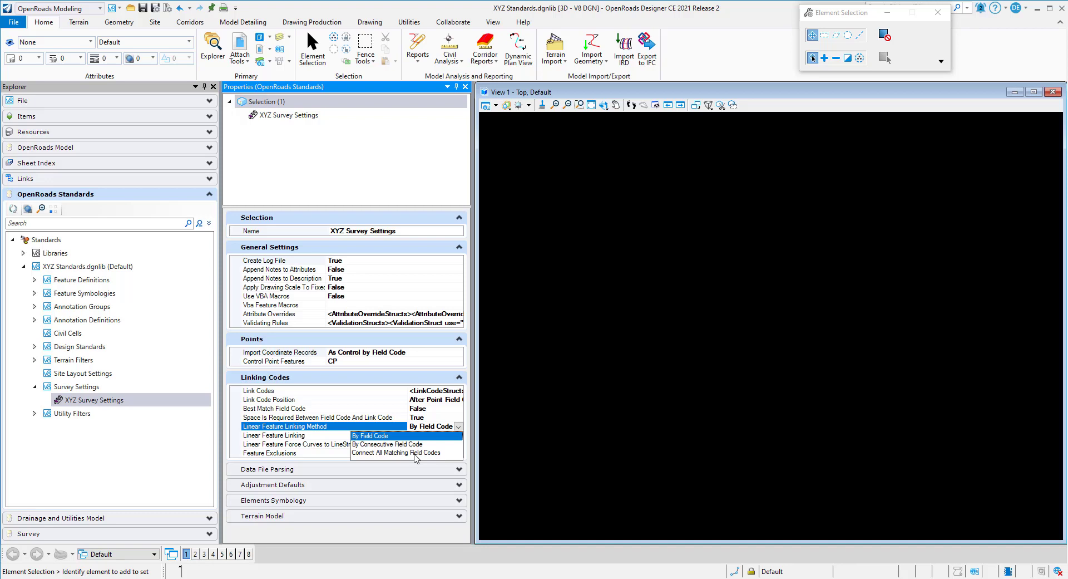
{"action": "left_click", "coordinate": [522, 187]}
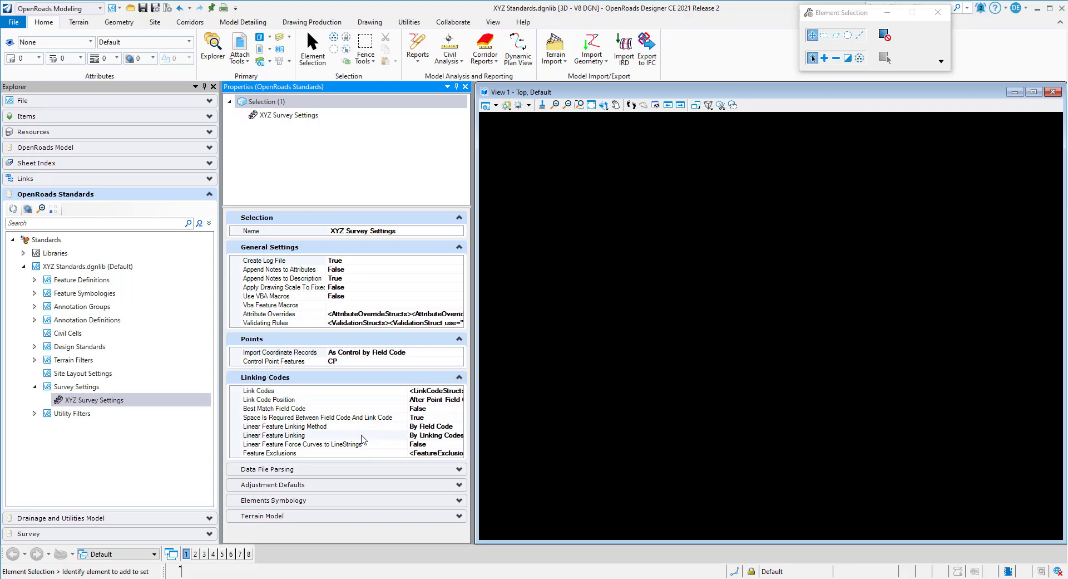
{"action": "left_click", "coordinate": [304, 437]}
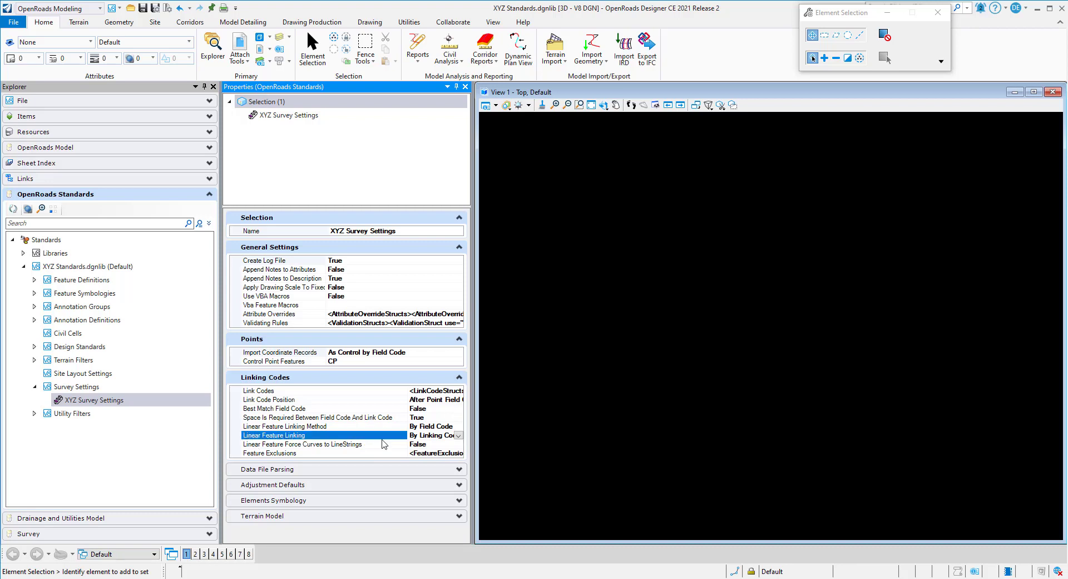
{"action": "left_click", "coordinate": [457, 436]}
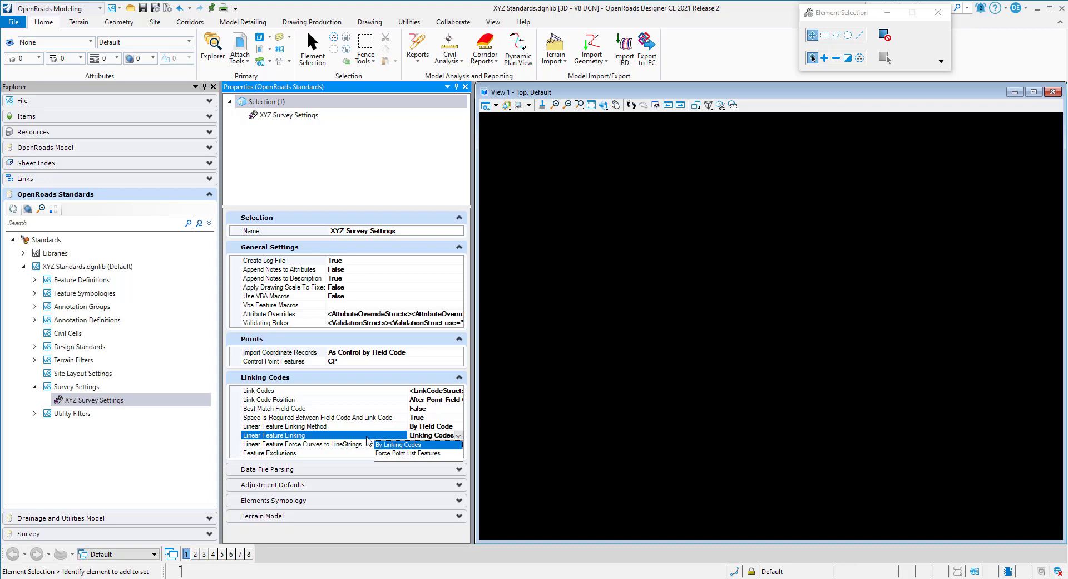
{"action": "left_click", "coordinate": [325, 444]}
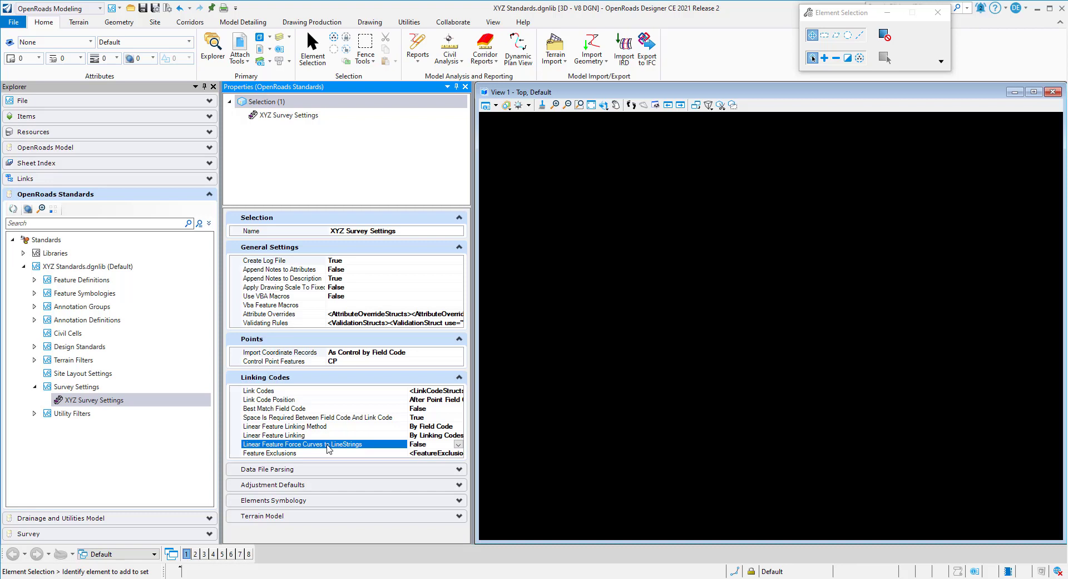
{"action": "left_click", "coordinate": [337, 457]}
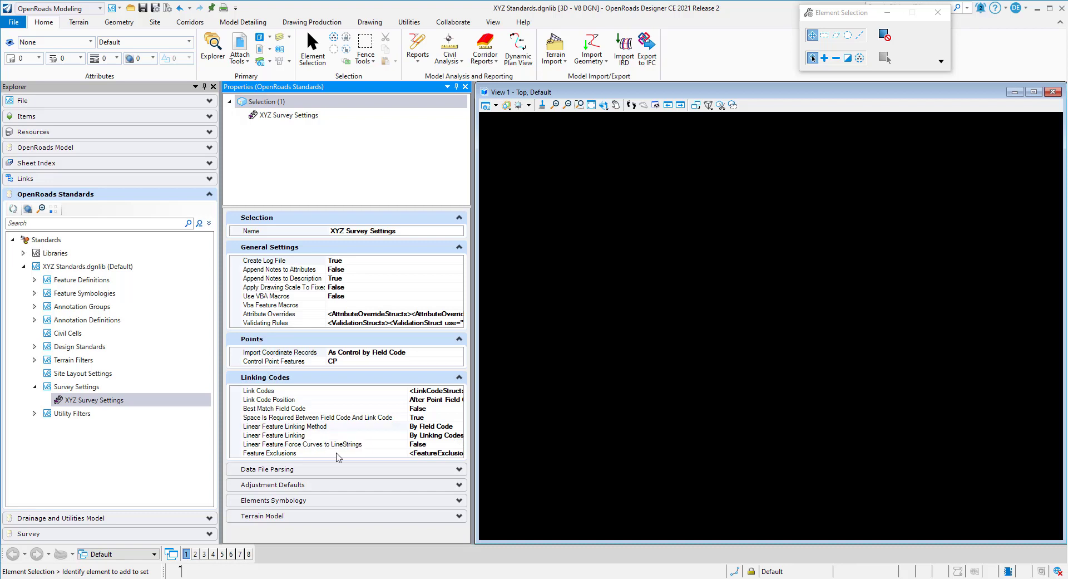
{"action": "left_click", "coordinate": [309, 454]}
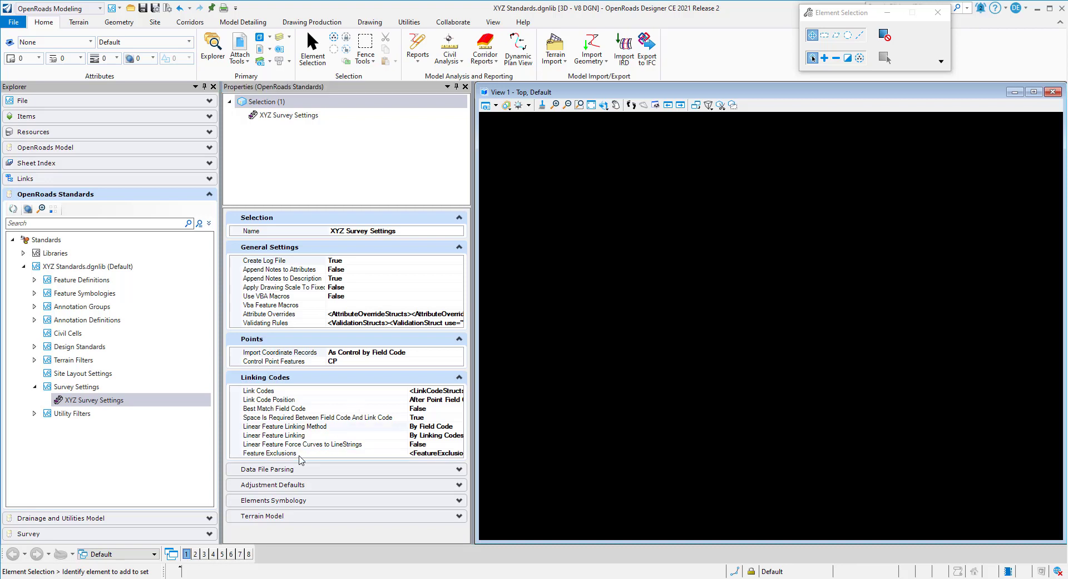
Set the Linear Feature Linking Method of the XYZ Survey Settings to By Consecutive Field Code.
{"action": "left_click", "coordinate": [350, 427]}
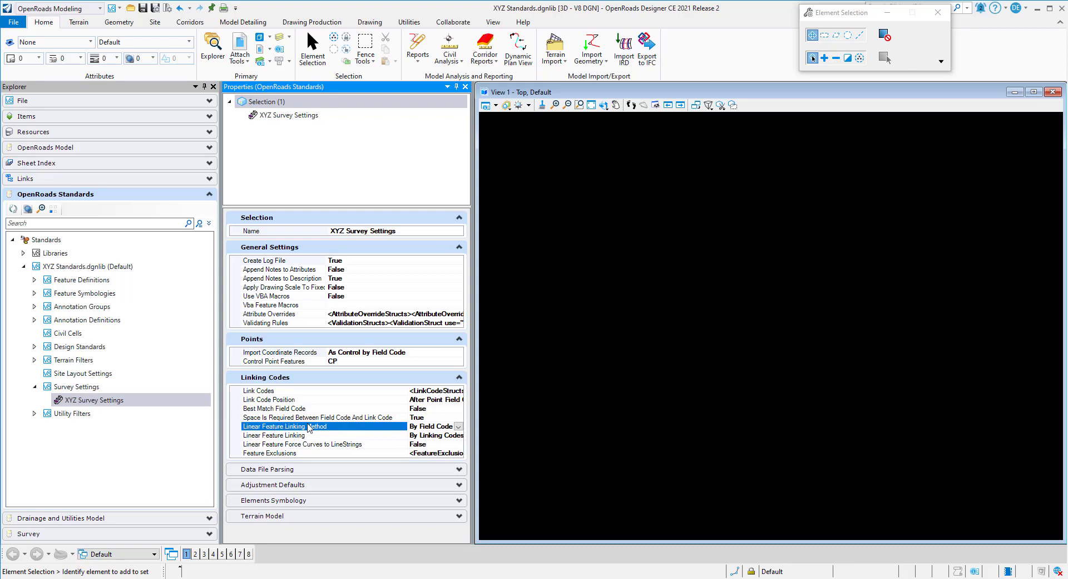
{"action": "left_click", "coordinate": [458, 426]}
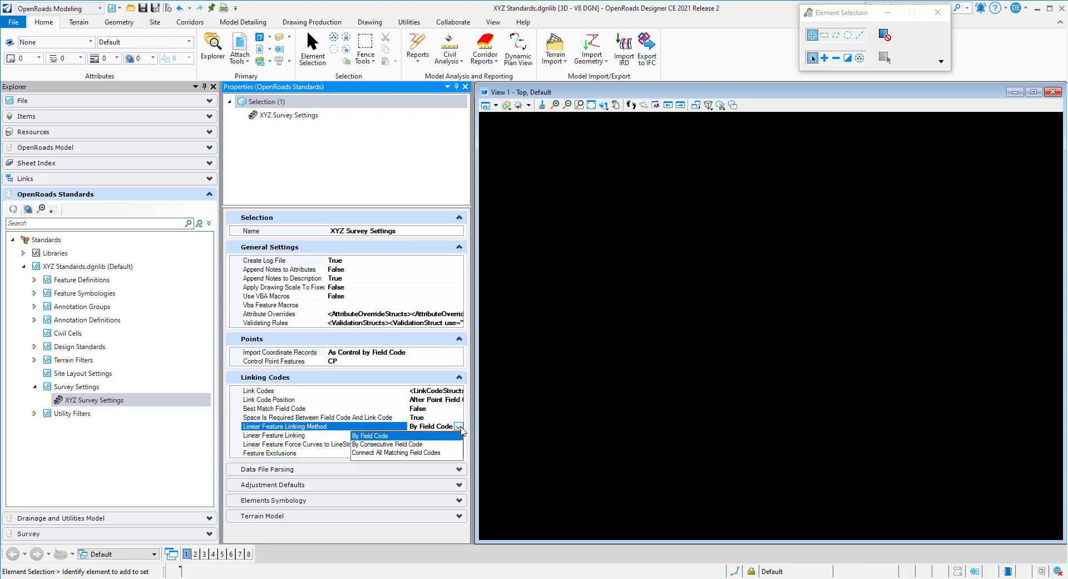
{"action": "left_click", "coordinate": [388, 445]}
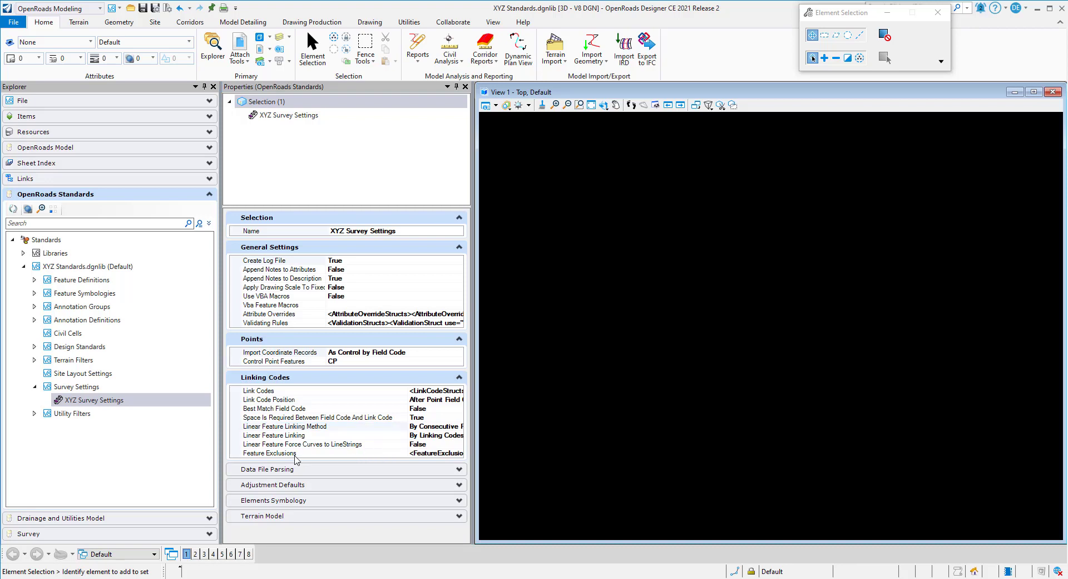
Review the field codes and search types in the Feature Exclusions table, accept it, and expand the Data File Parsing properties.
{"action": "left_click", "coordinate": [311, 454]}
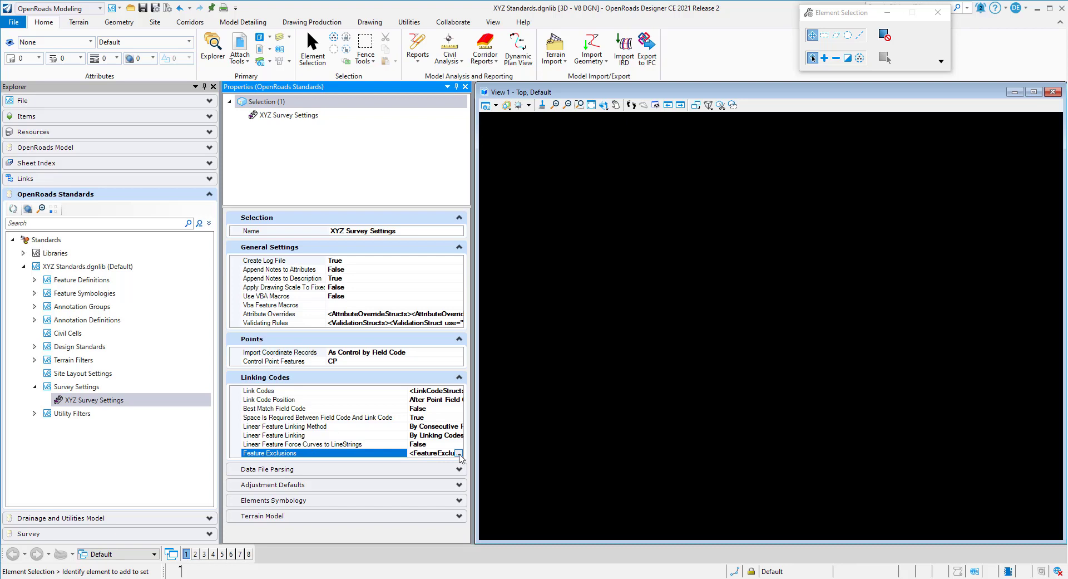
{"action": "left_click", "coordinate": [458, 453]}
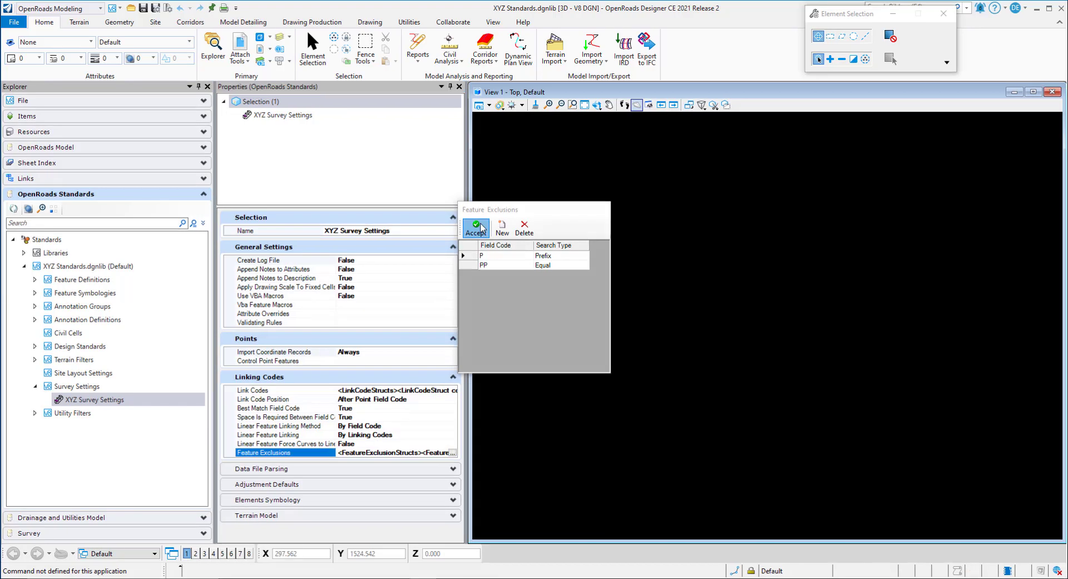
{"action": "left_click", "coordinate": [477, 228]}
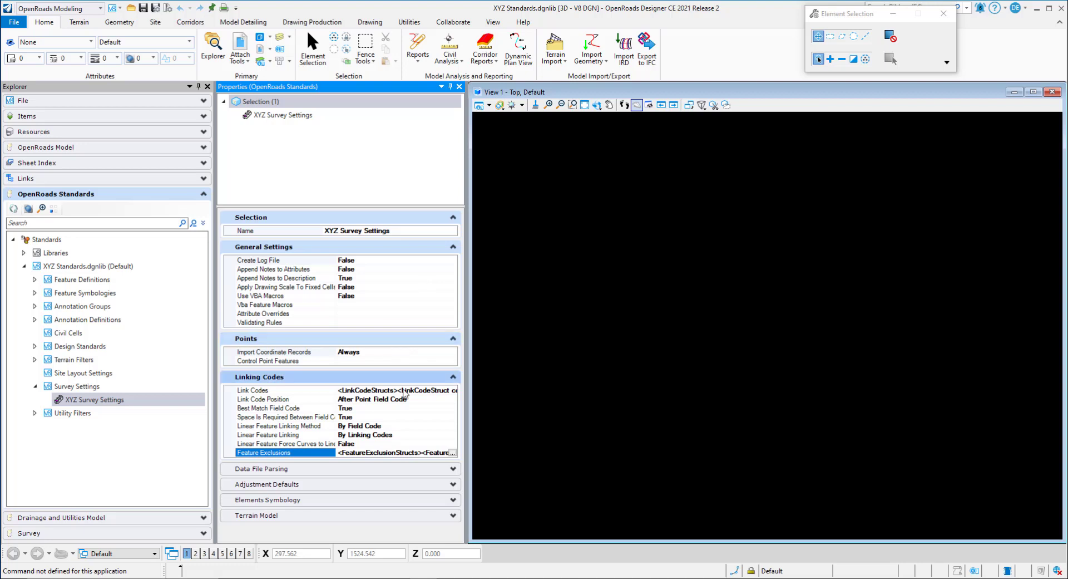
{"action": "left_click", "coordinate": [299, 475]}
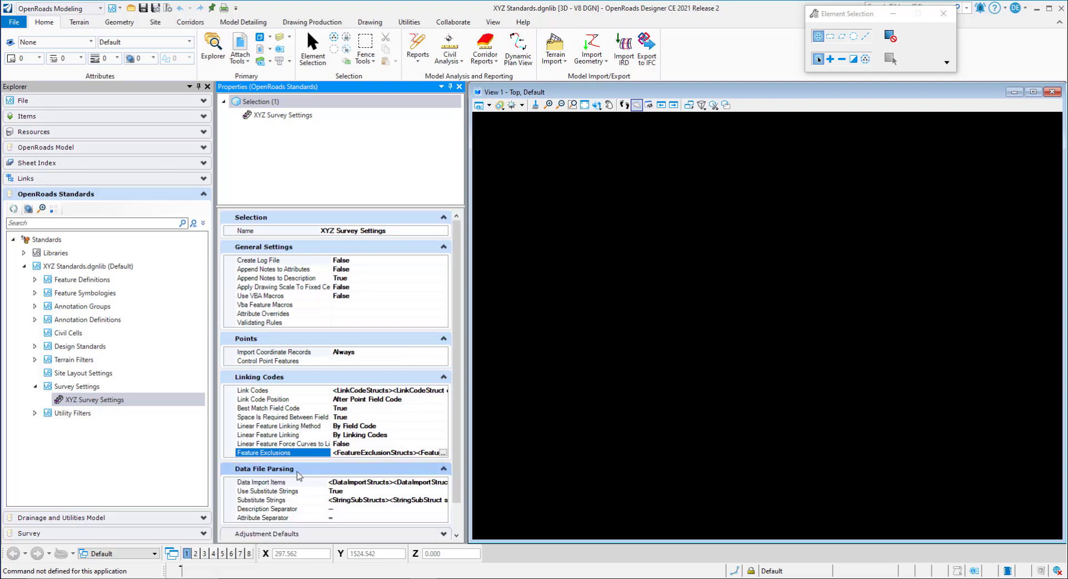